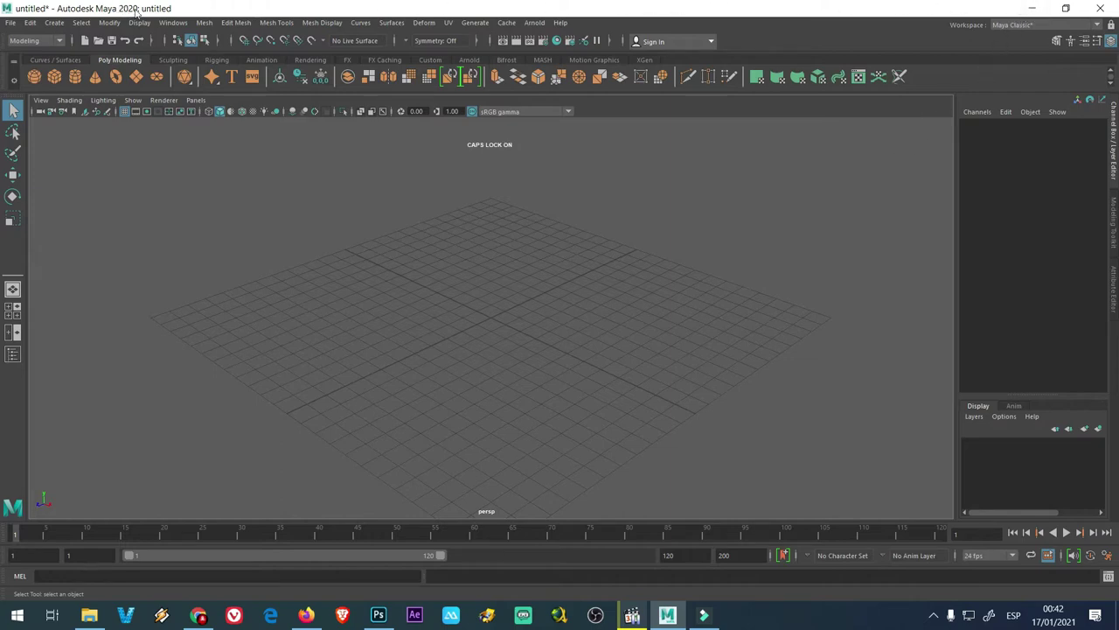
Minimize and restore Maya, then close it so it asks about saving the untitled scene.
left_click(1032, 8)
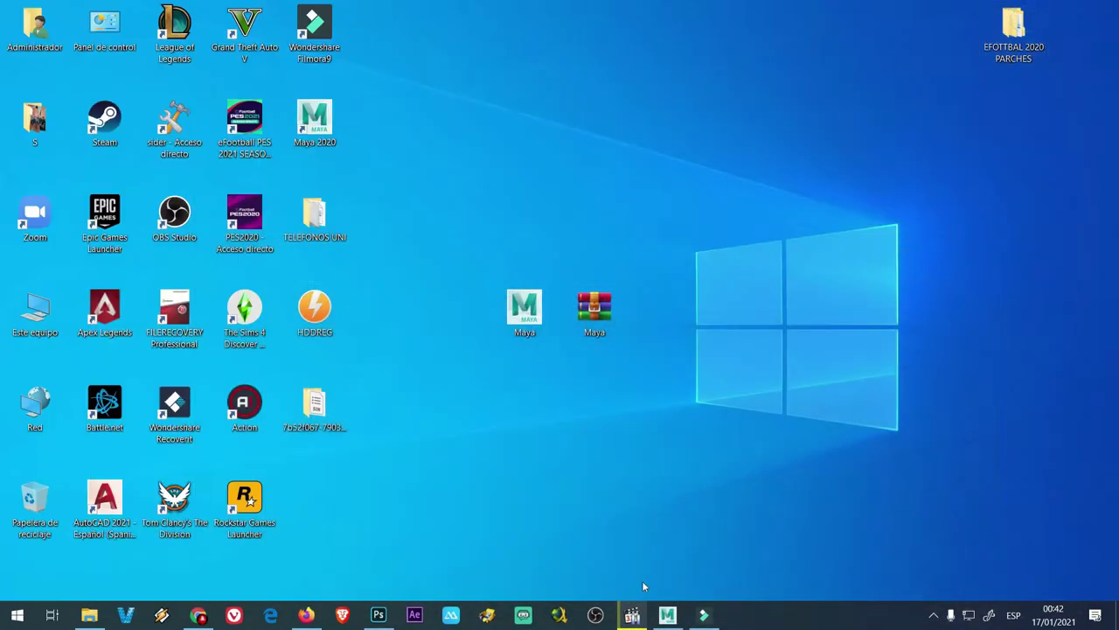
left_click(668, 615)
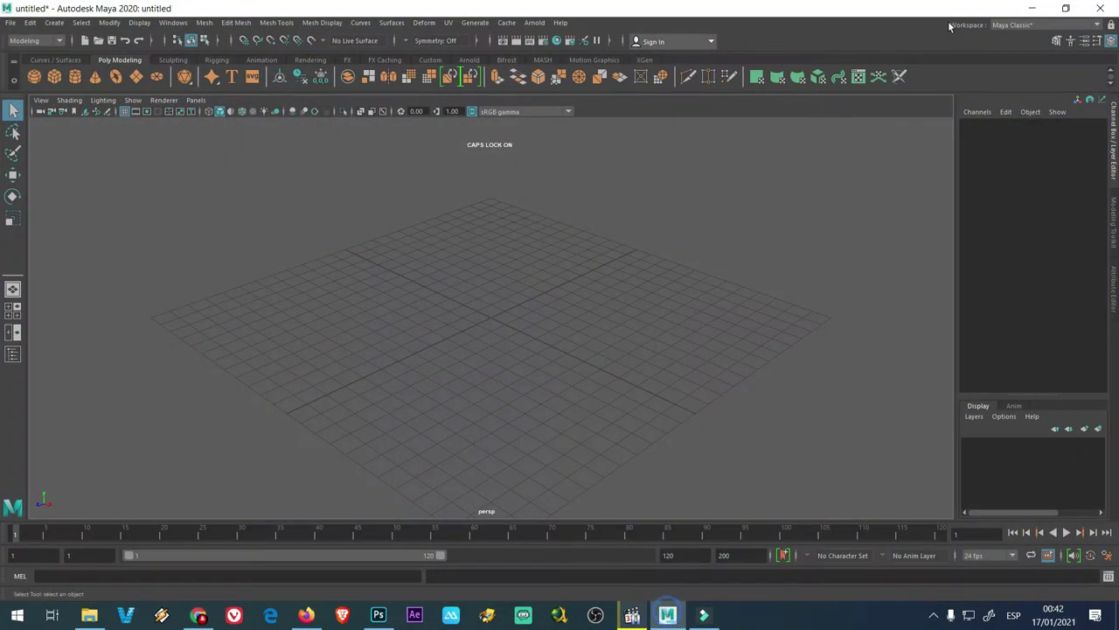
left_click(1100, 7)
Quit Maya without saving, review the View Cube tutorial on YouTube, then minimize the browser.
left_click(559, 310)
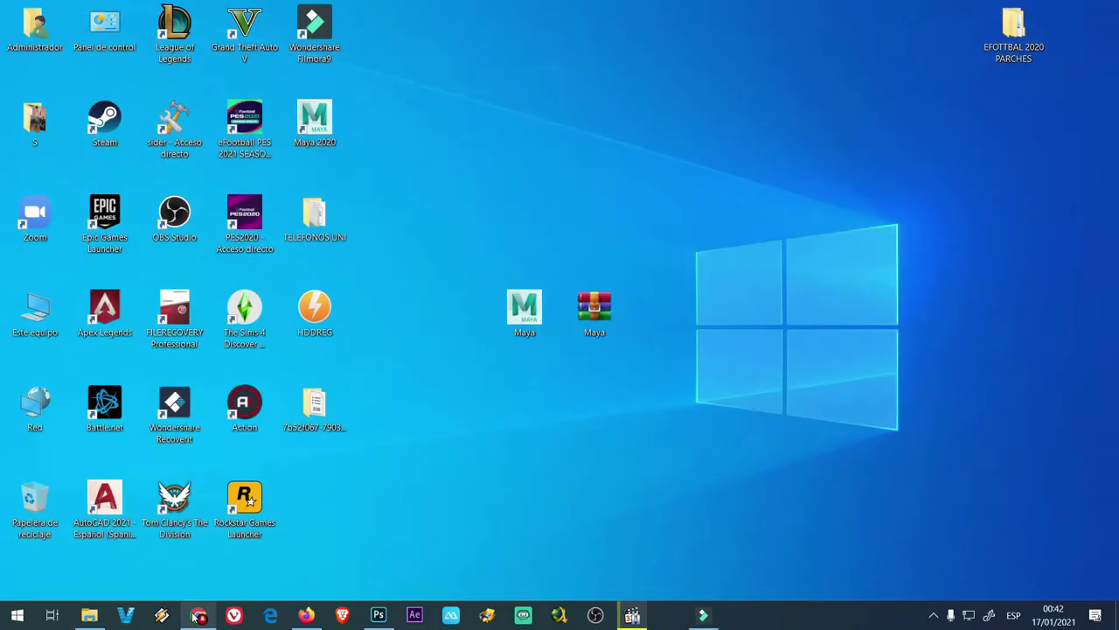
left_click(199, 615)
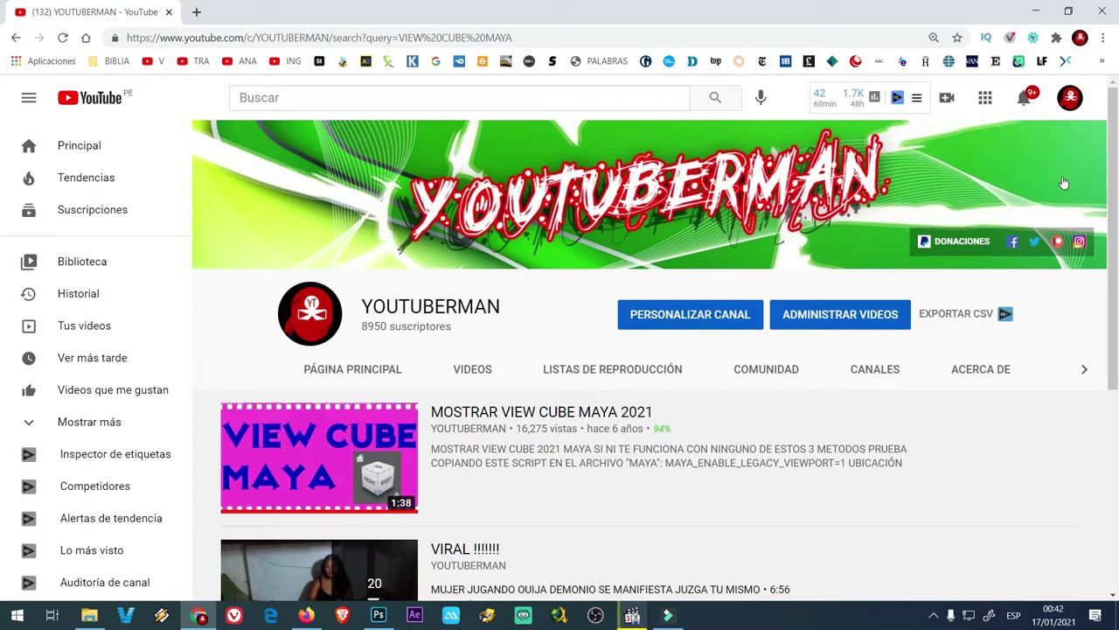
left_click(1036, 10)
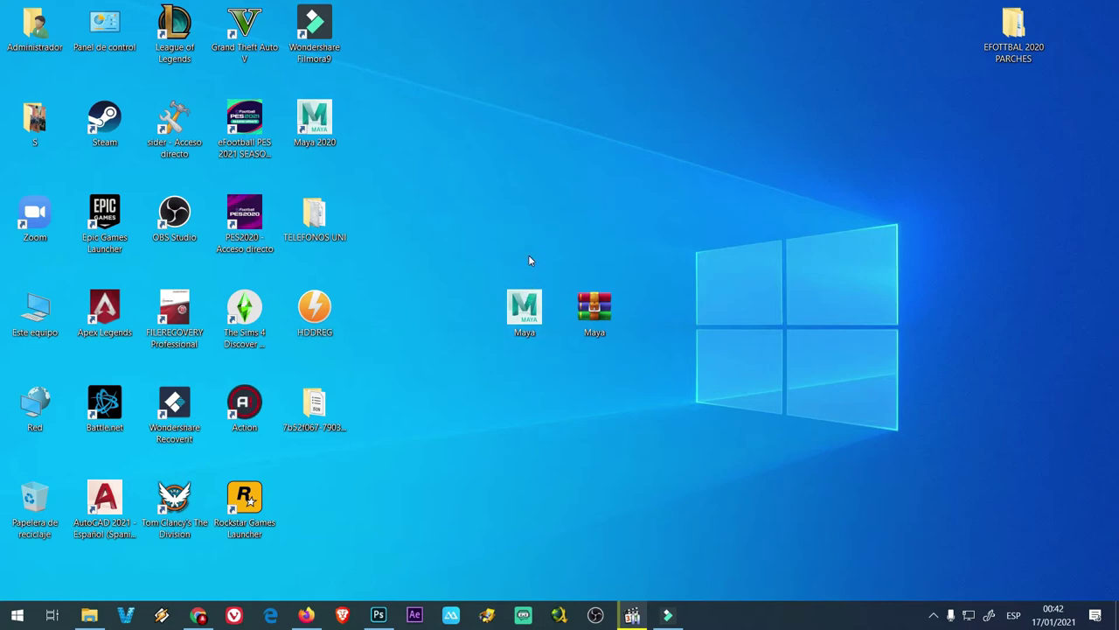
Copy the Maya.env file from the desktop and open File Explorer.
double_click(535, 306)
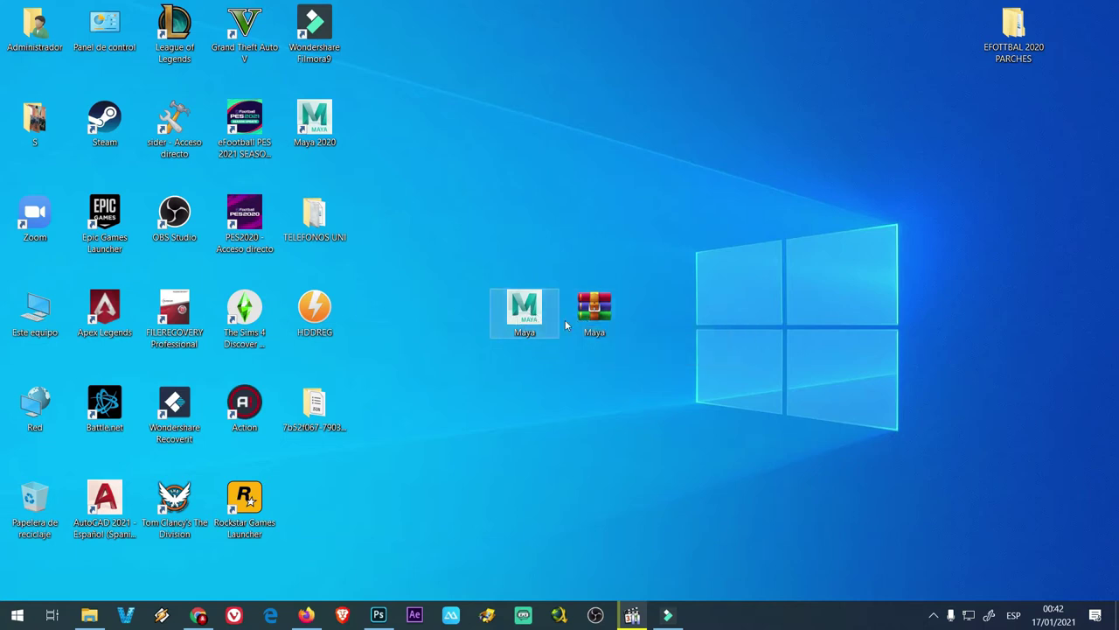
left_click(690, 330)
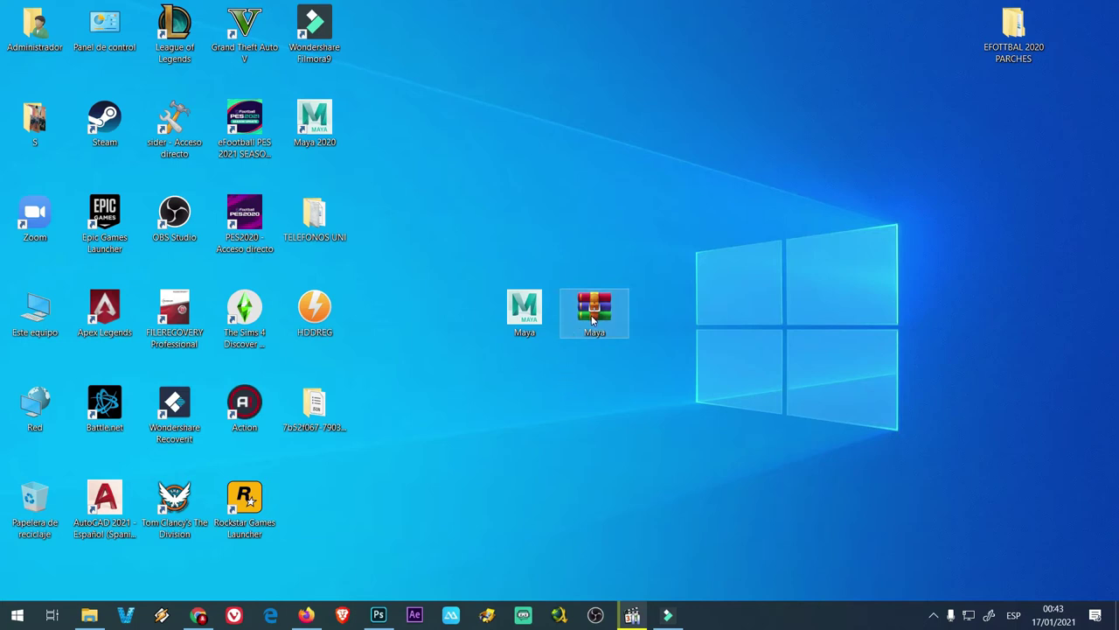
left_click(529, 297)
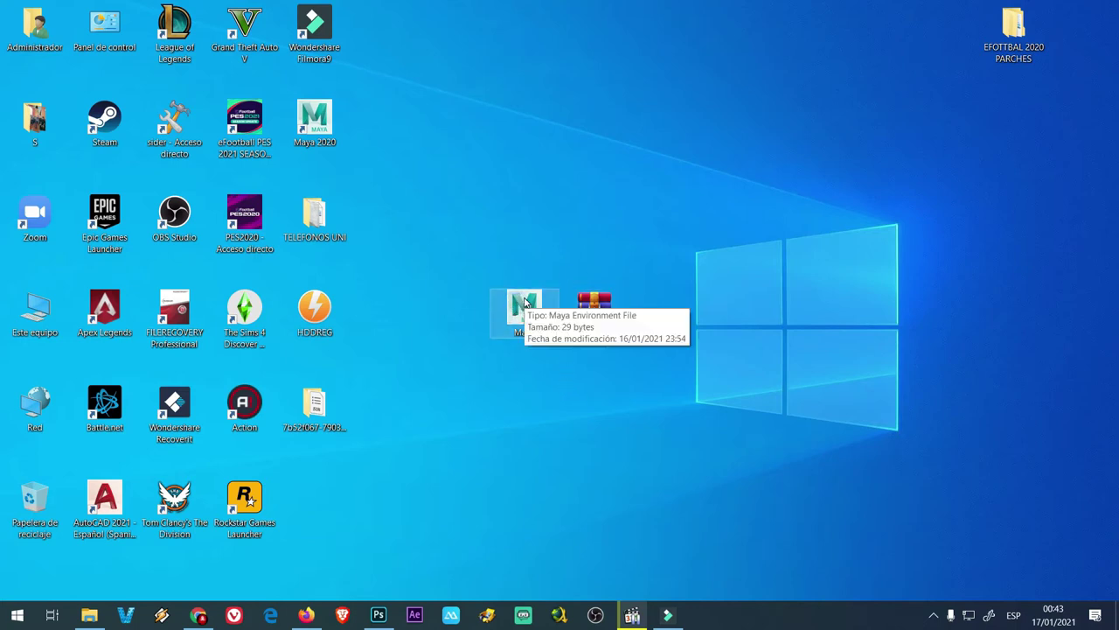
right_click(527, 297)
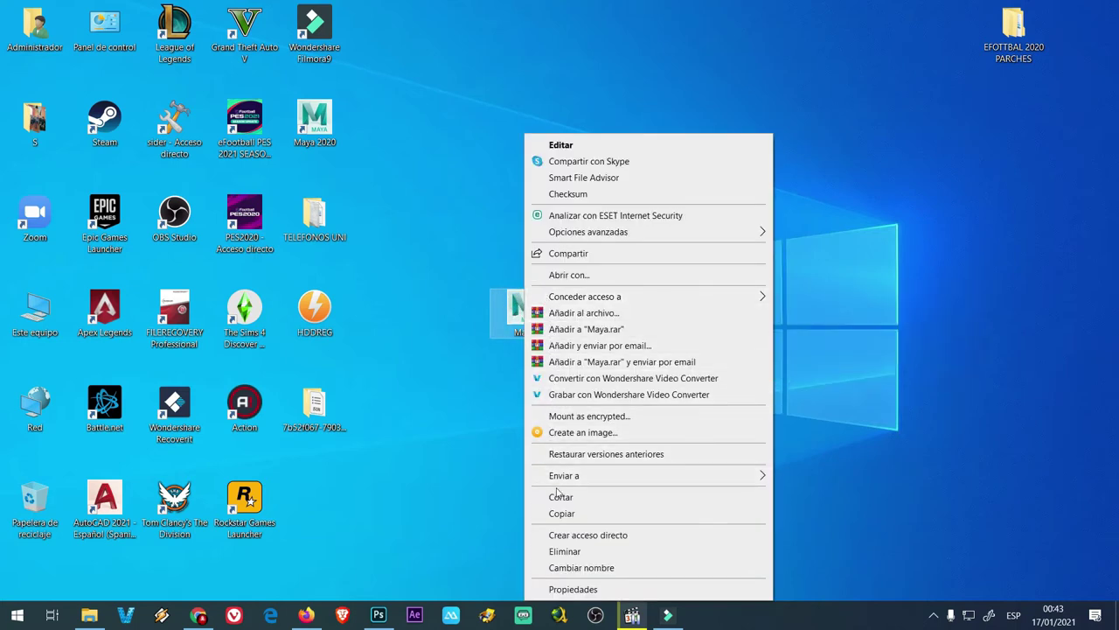
left_click(560, 514)
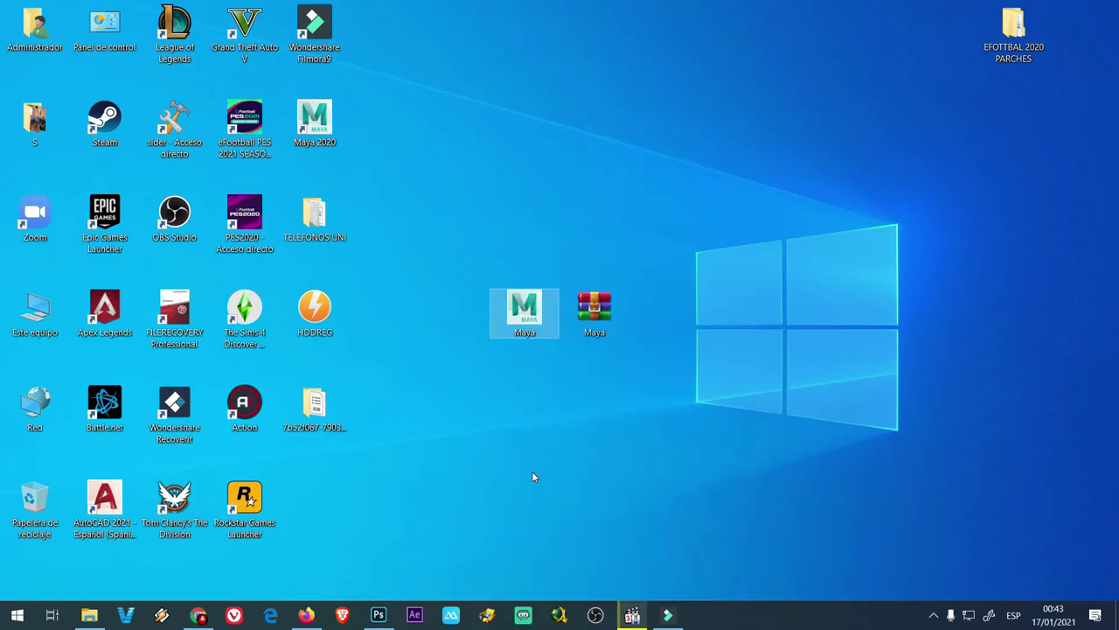
left_click(90, 615)
Browse to C:\Usuarios\user\Documentos\maya\2020 in File Explorer.
left_click(85, 534)
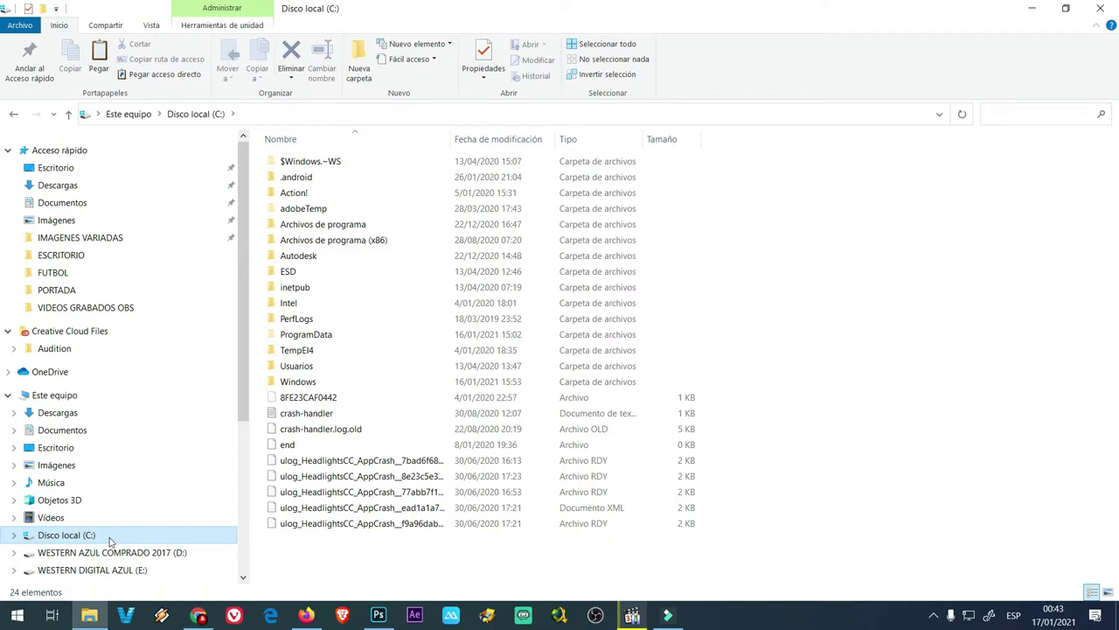
double_click(300, 369)
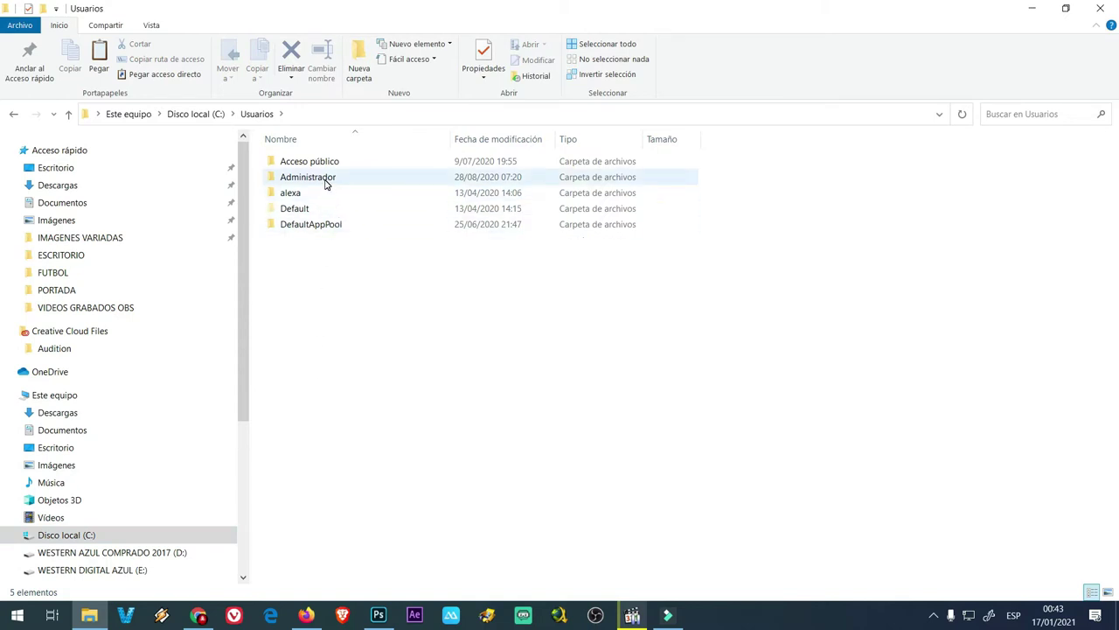
double_click(326, 180)
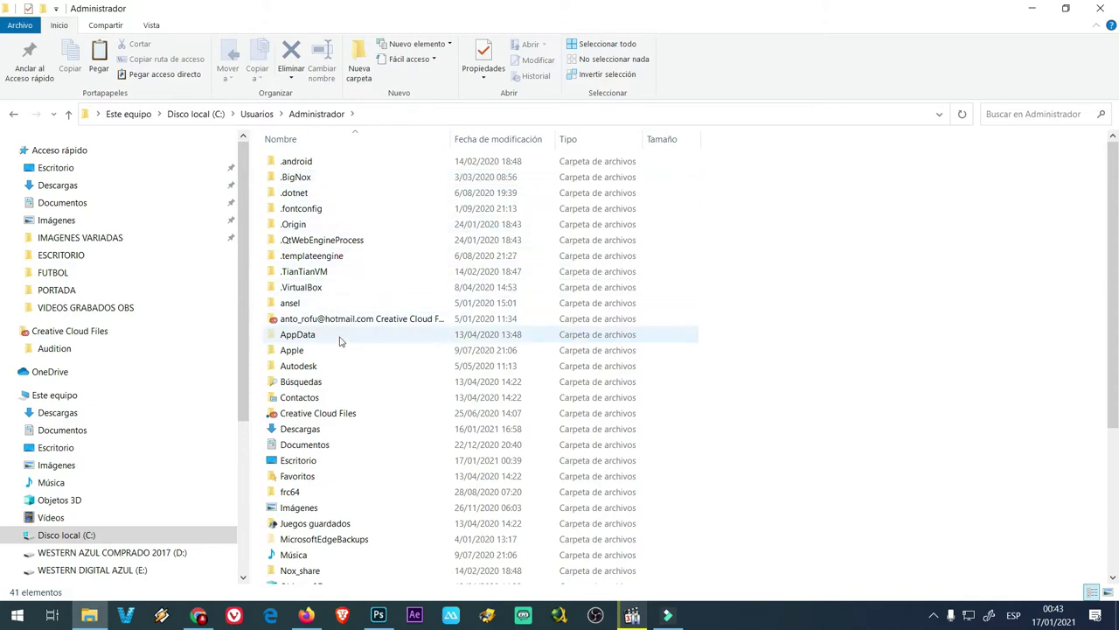
double_click(320, 444)
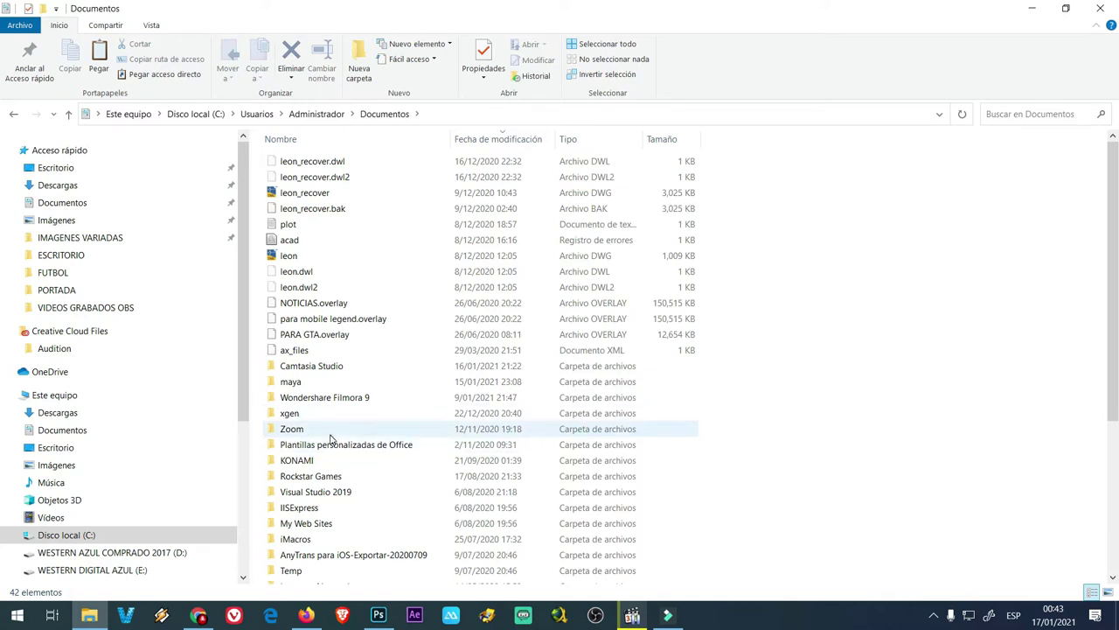
double_click(291, 382)
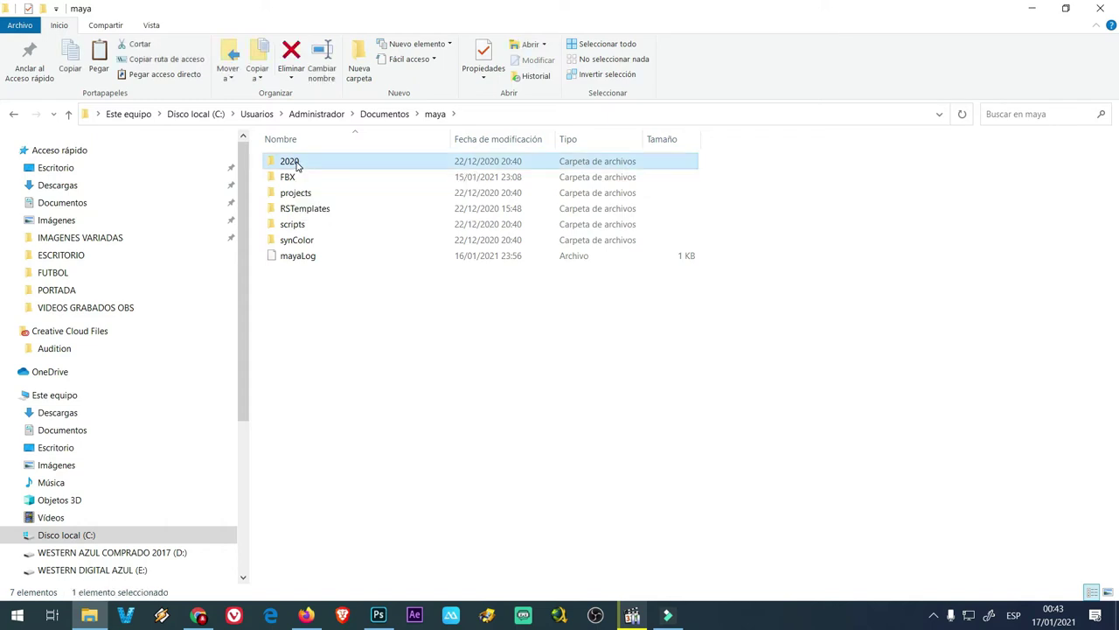
double_click(294, 163)
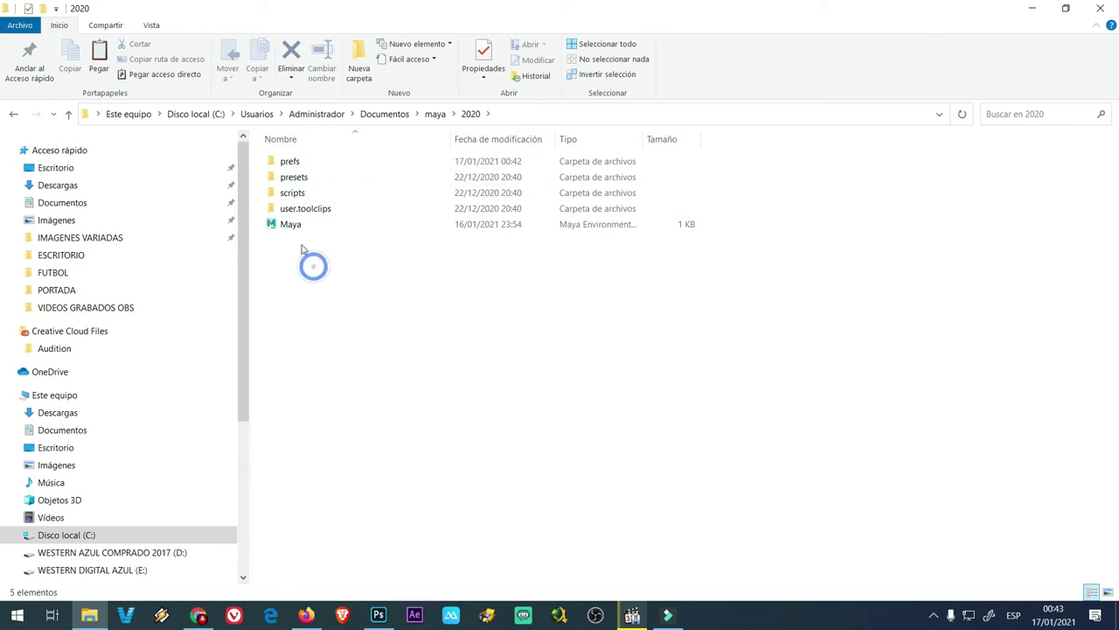
Paste Maya.env into the 2020 folder, replace the existing file, and close Explorer.
right_click(314, 273)
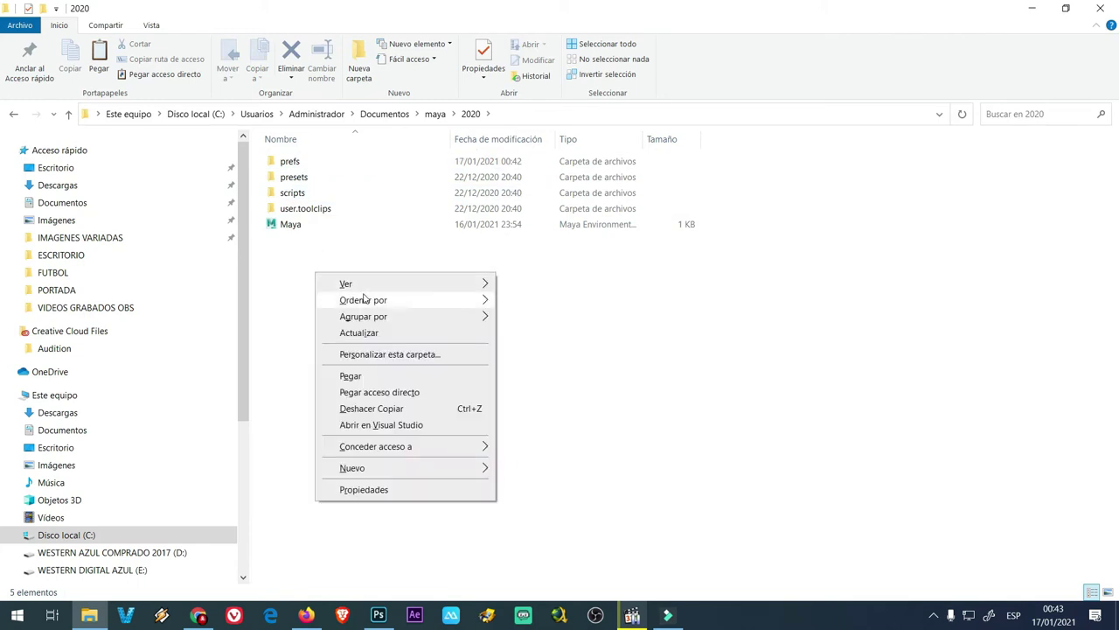
left_click(363, 375)
left_click(496, 236)
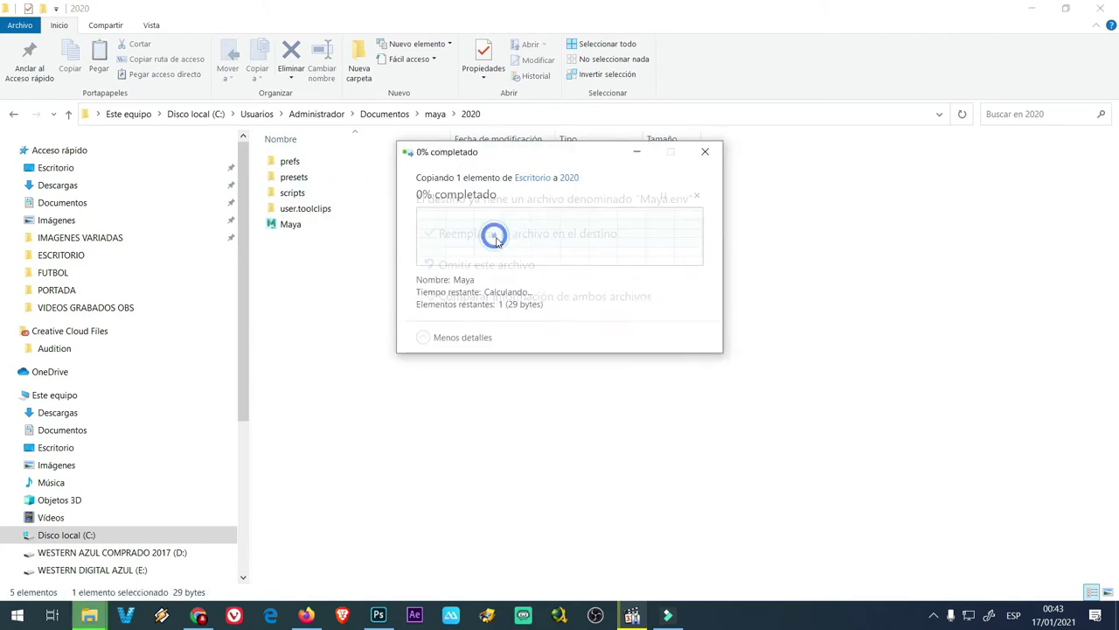
left_click(1100, 8)
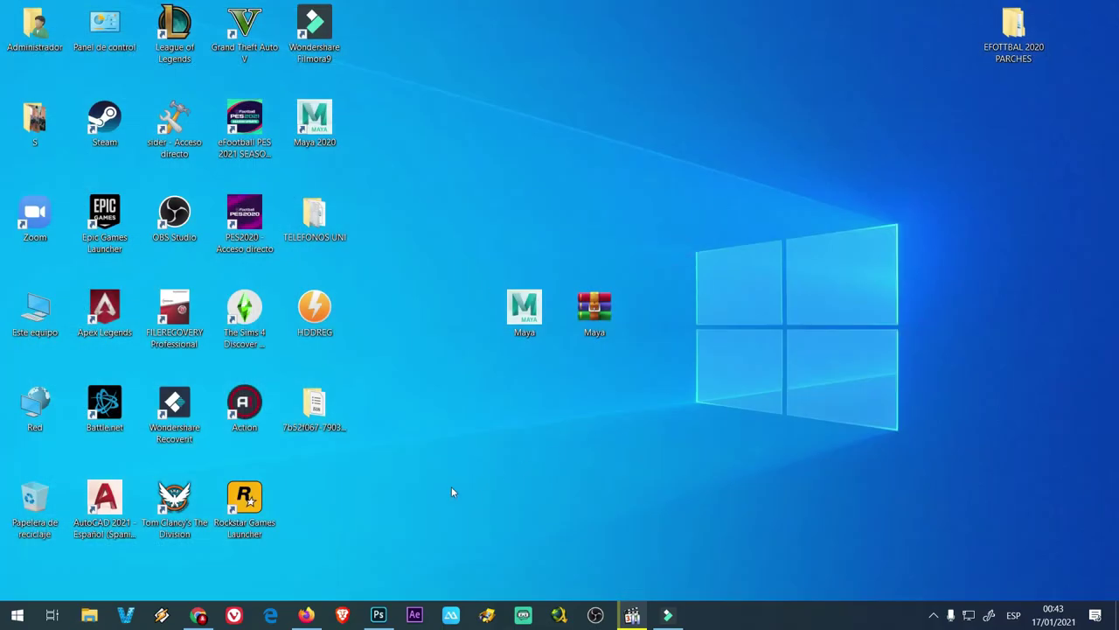
Launch Maya 2020 from the desktop shortcut and dismiss the What's New Highlight Settings dialog.
double_click(339, 113)
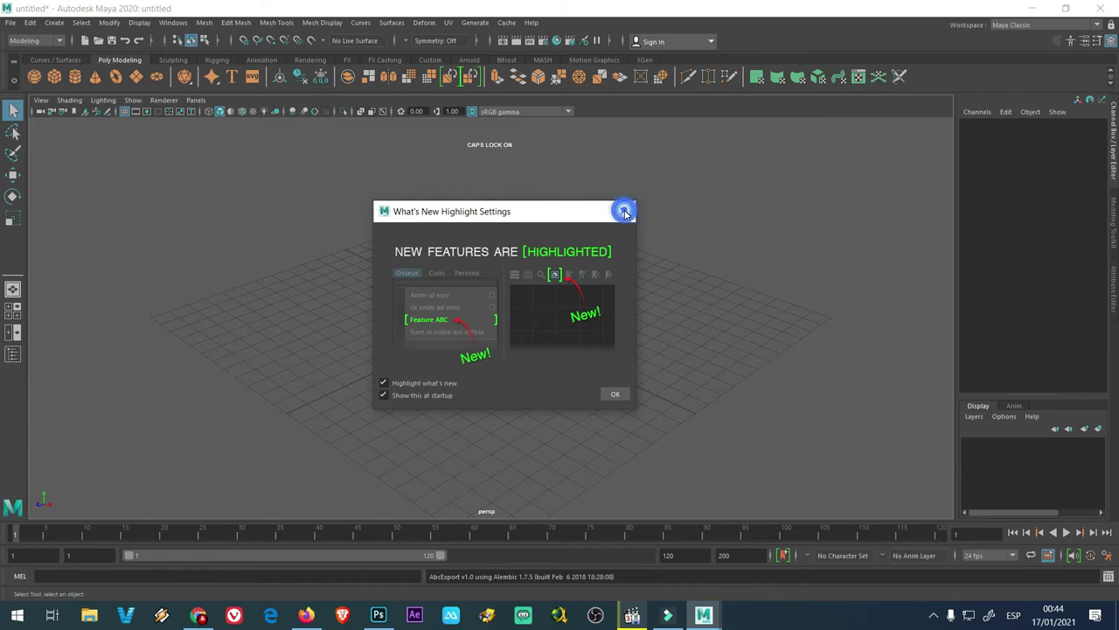
left_click(615, 396)
Dismiss the What's New window and set the viewport renderer to Legacy Default Viewport.
left_click(615, 396)
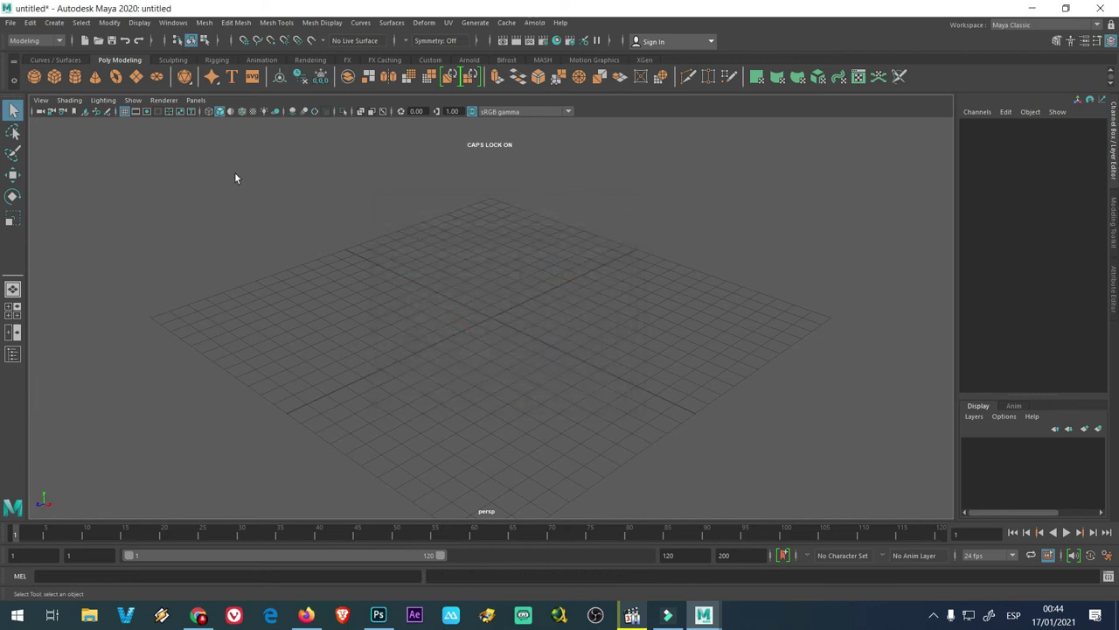
left_click(163, 100)
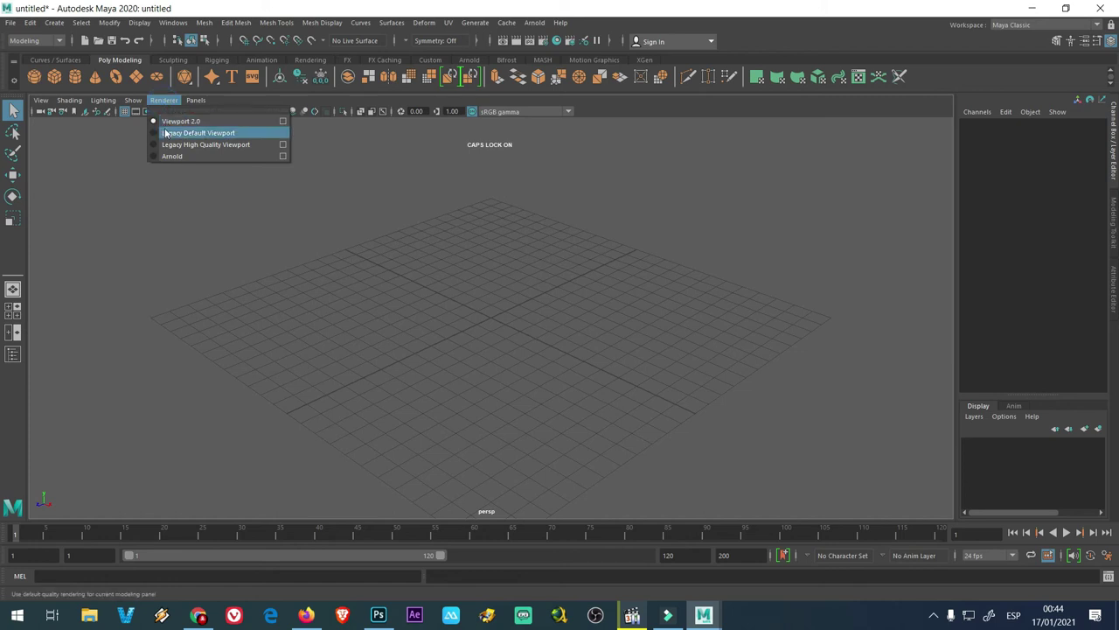
left_click(173, 133)
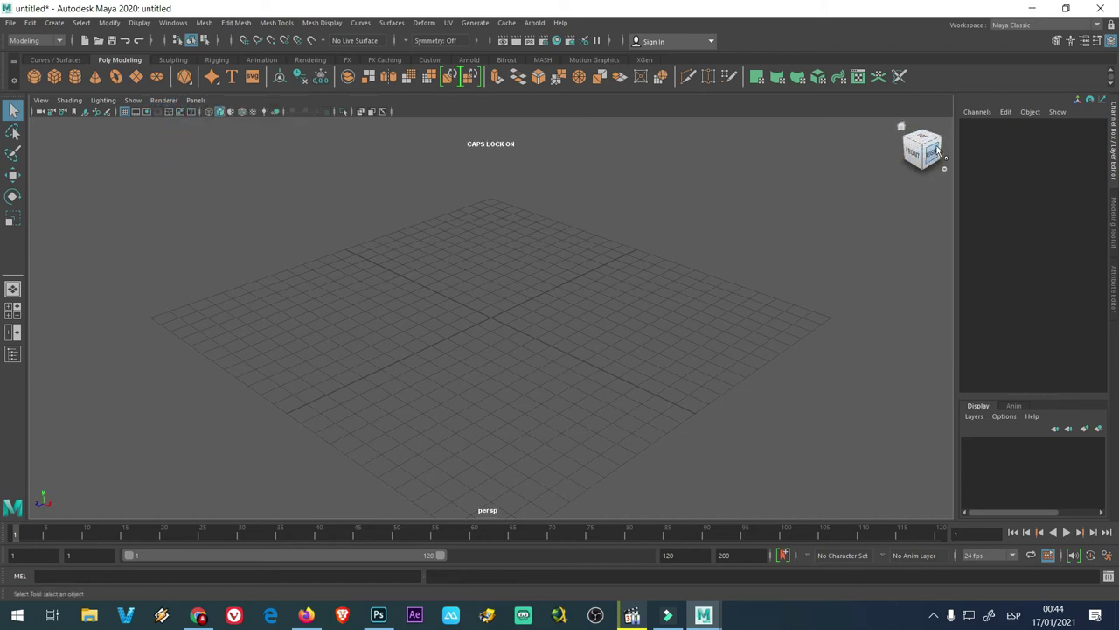
Check the menu bar's hide options without hiding anything, then open the Windows menu.
left_click(172, 23)
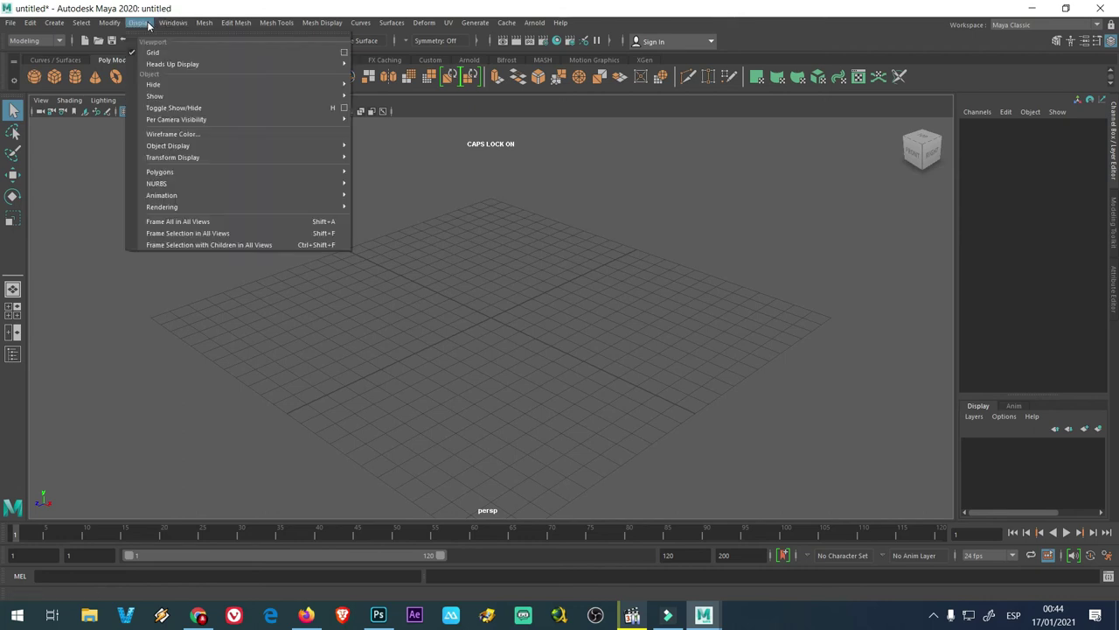
mouse_move(175, 84)
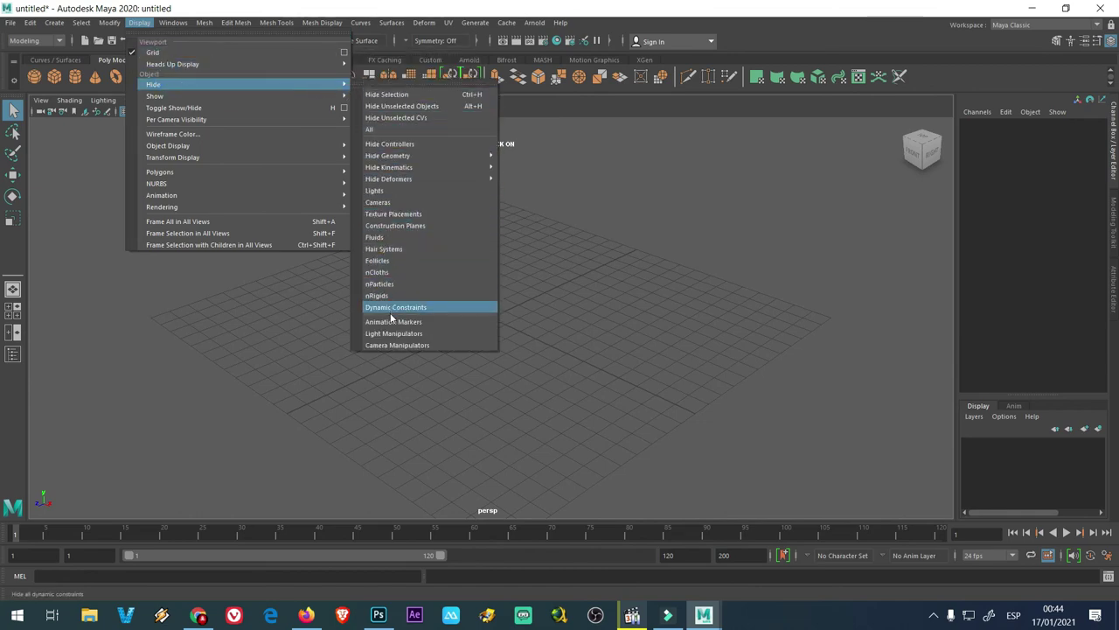
left_click(232, 328)
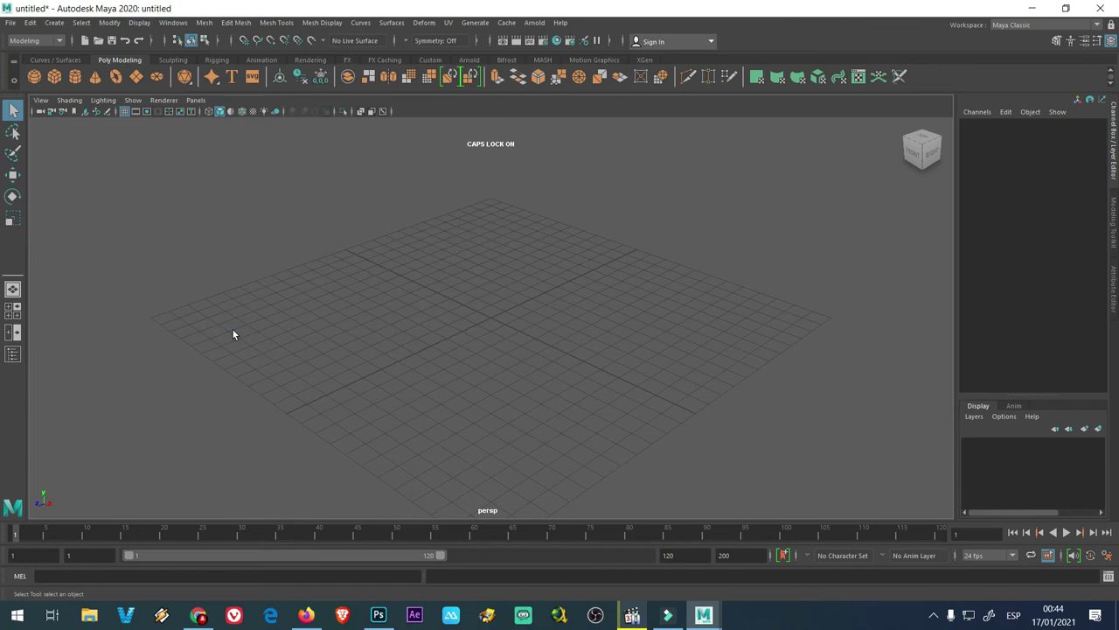
left_click(181, 25)
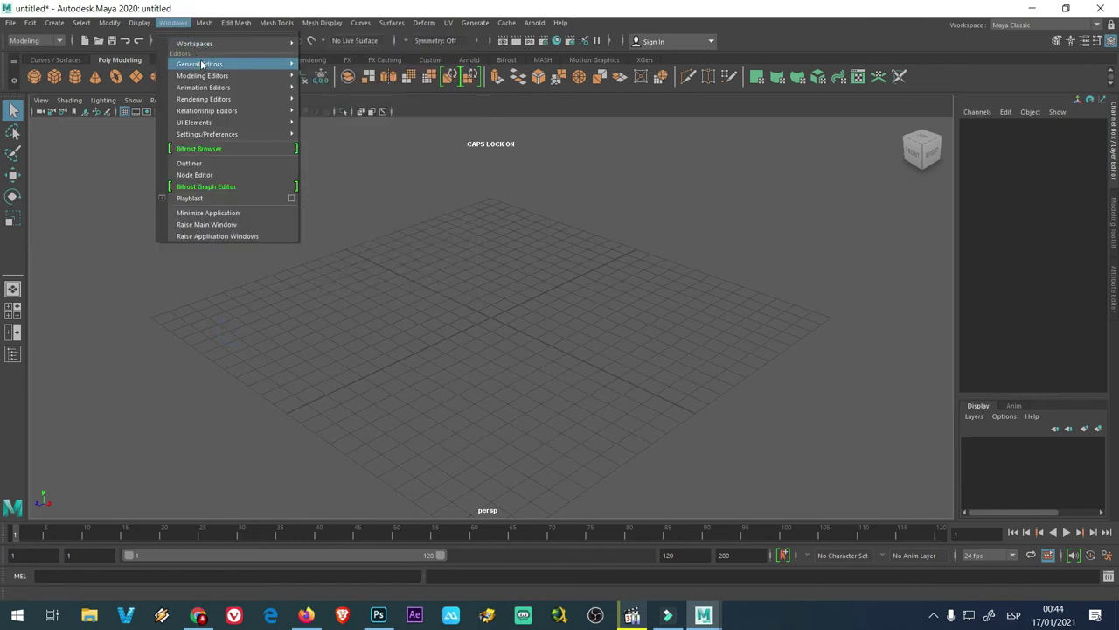
mouse_move(207, 134)
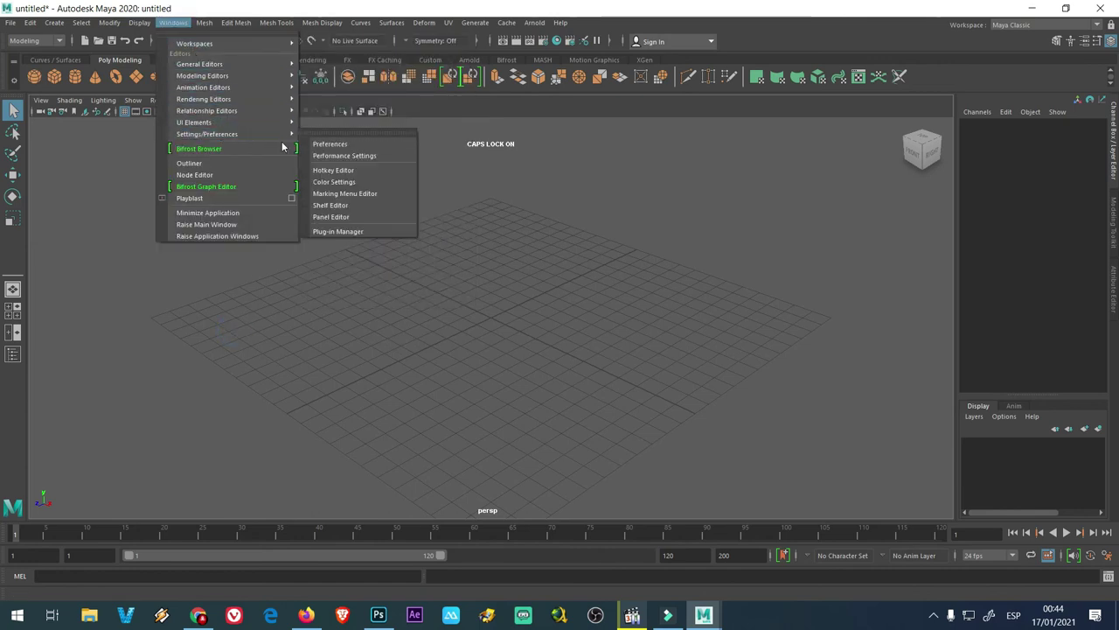
left_click(340, 146)
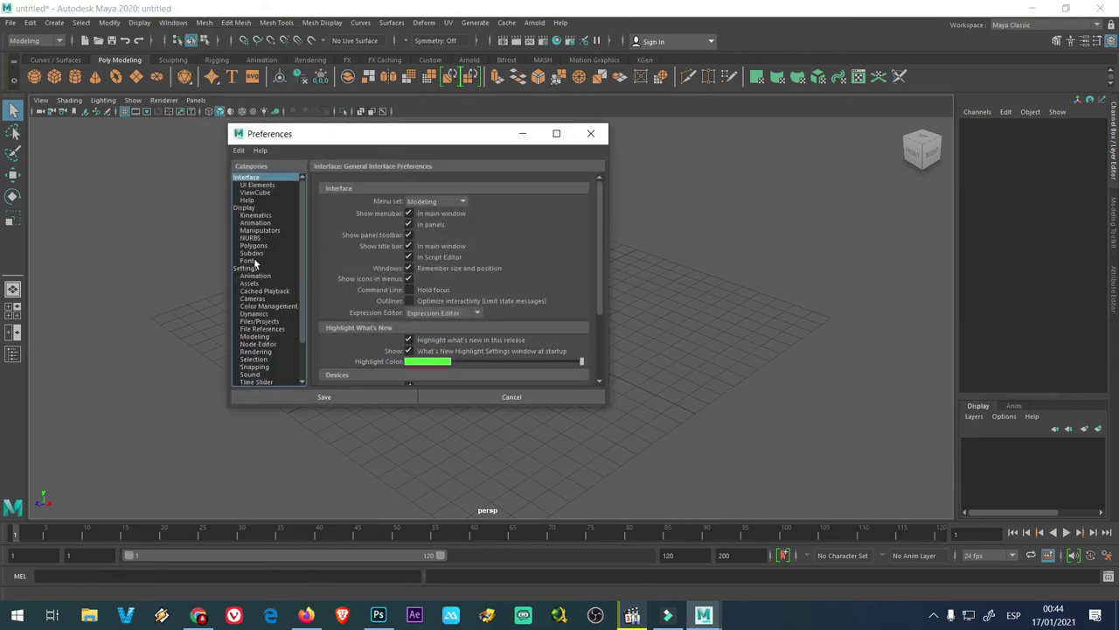
left_click(255, 193)
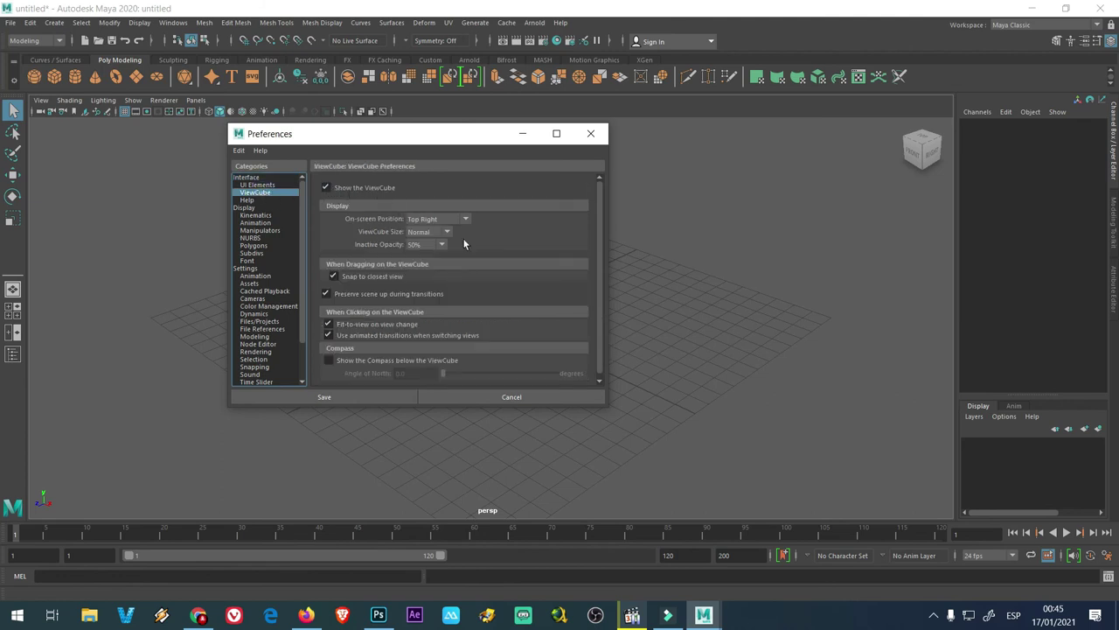
left_click(539, 404)
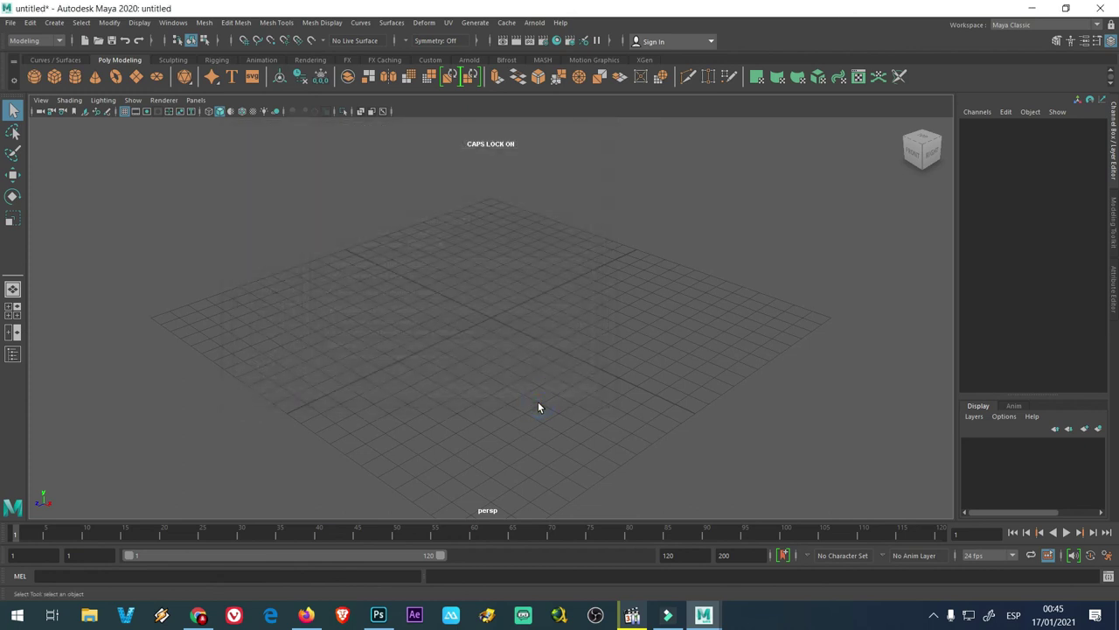